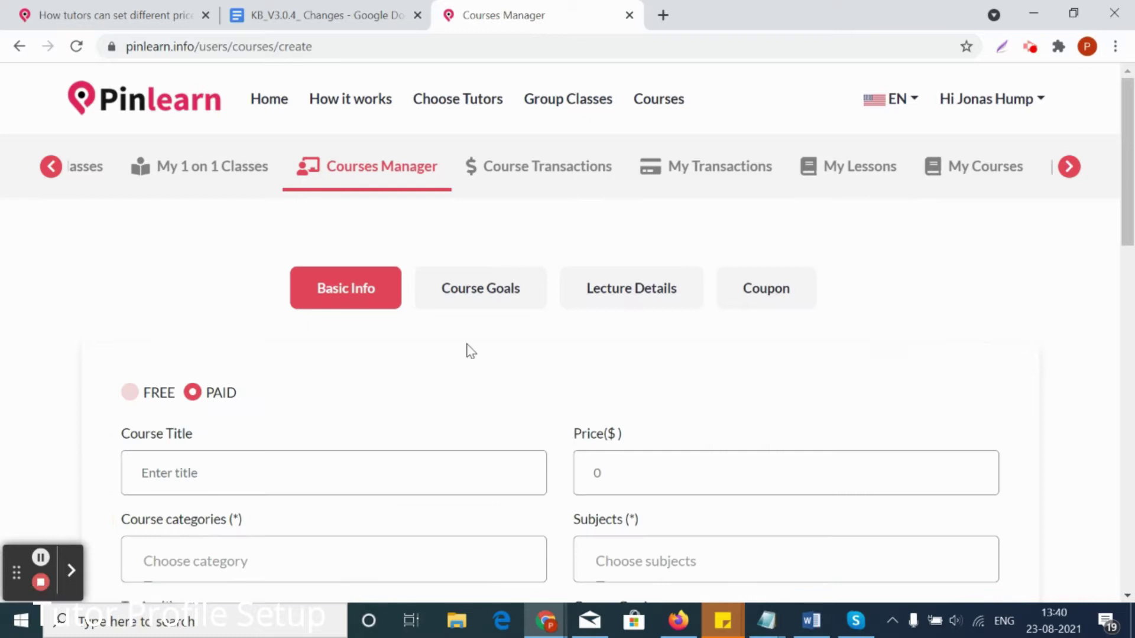
- Leave the blank course form and open the "How to Be Psychic" course from the course list for editing
{"action": "scroll", "coordinate": [367, 311], "scroll_direction": "down", "scroll_amount": 3}
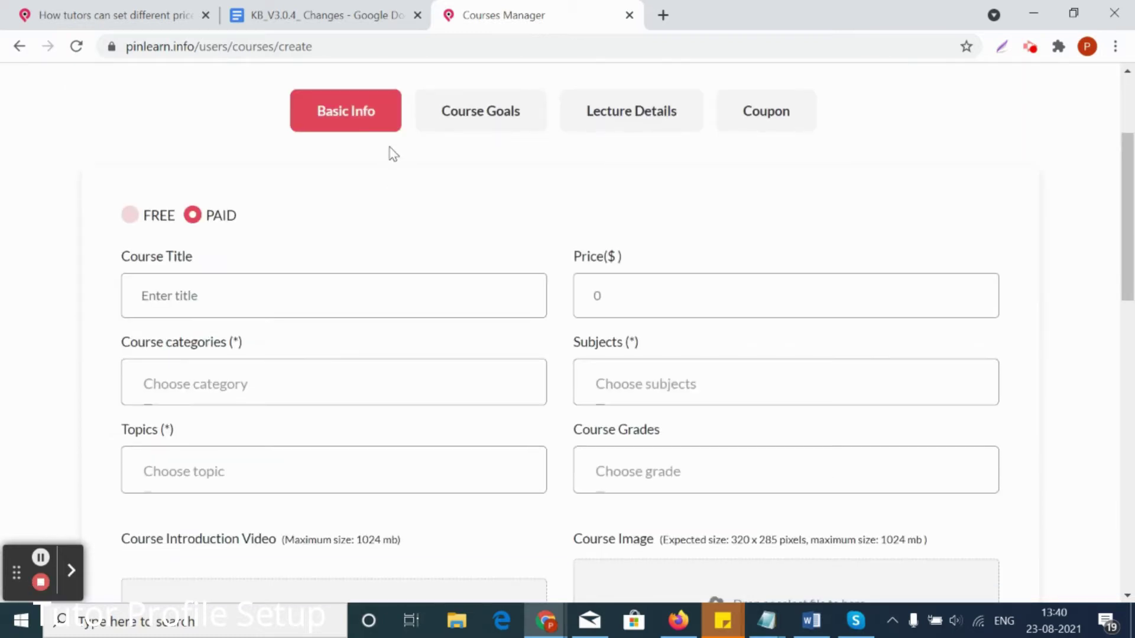
{"action": "scroll", "coordinate": [393, 153], "scroll_direction": "up", "scroll_amount": 3}
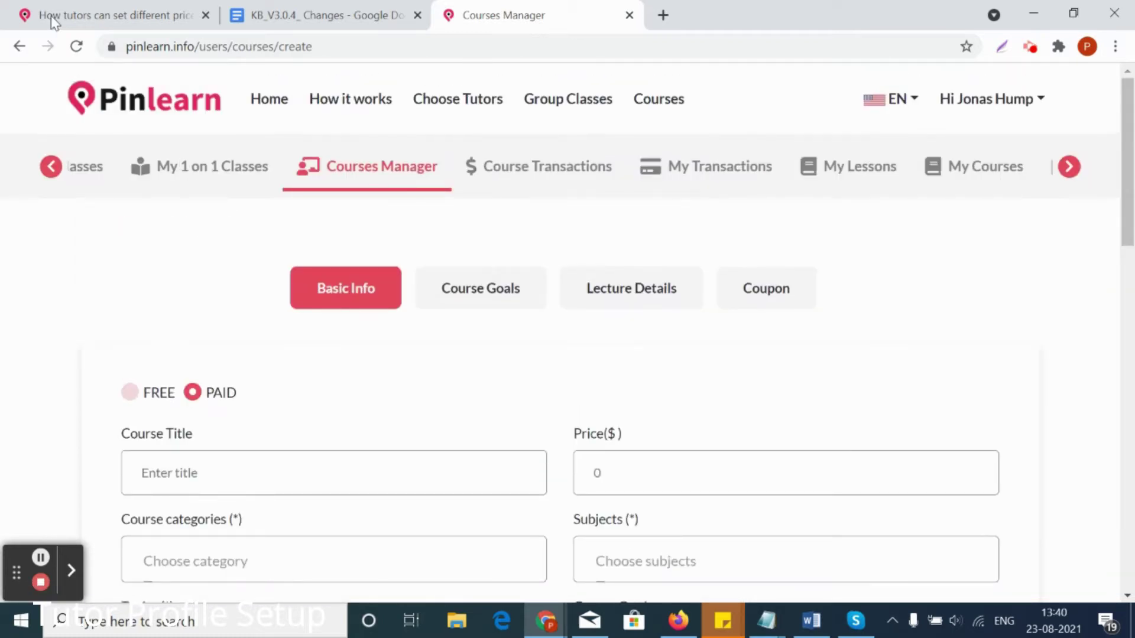
{"action": "left_click", "coordinate": [15, 47]}
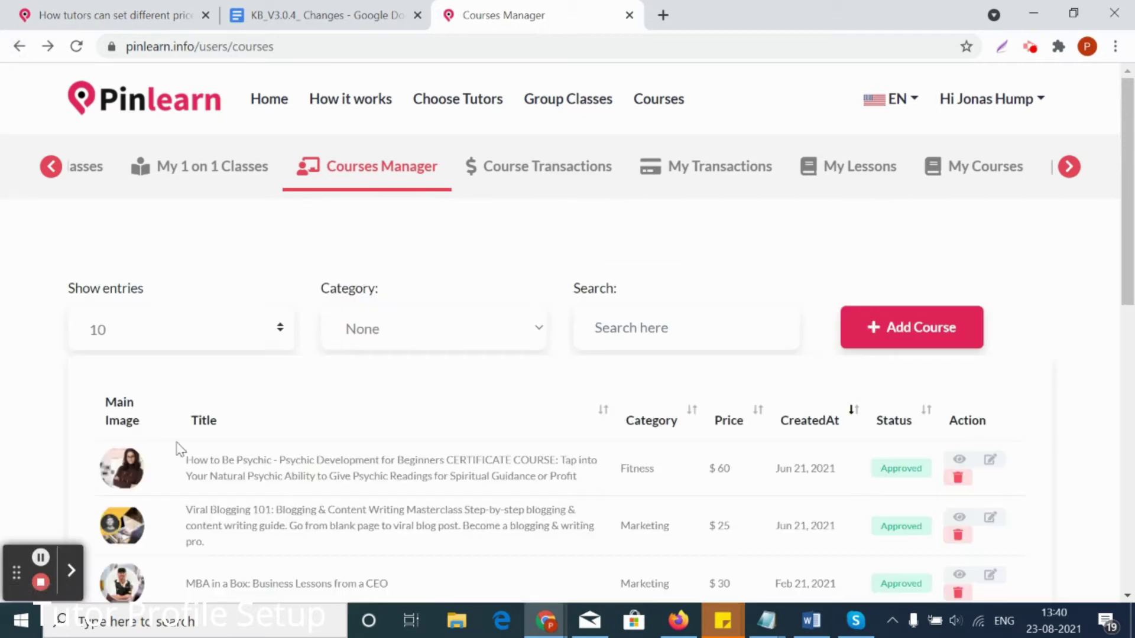
{"action": "left_click", "coordinate": [990, 461]}
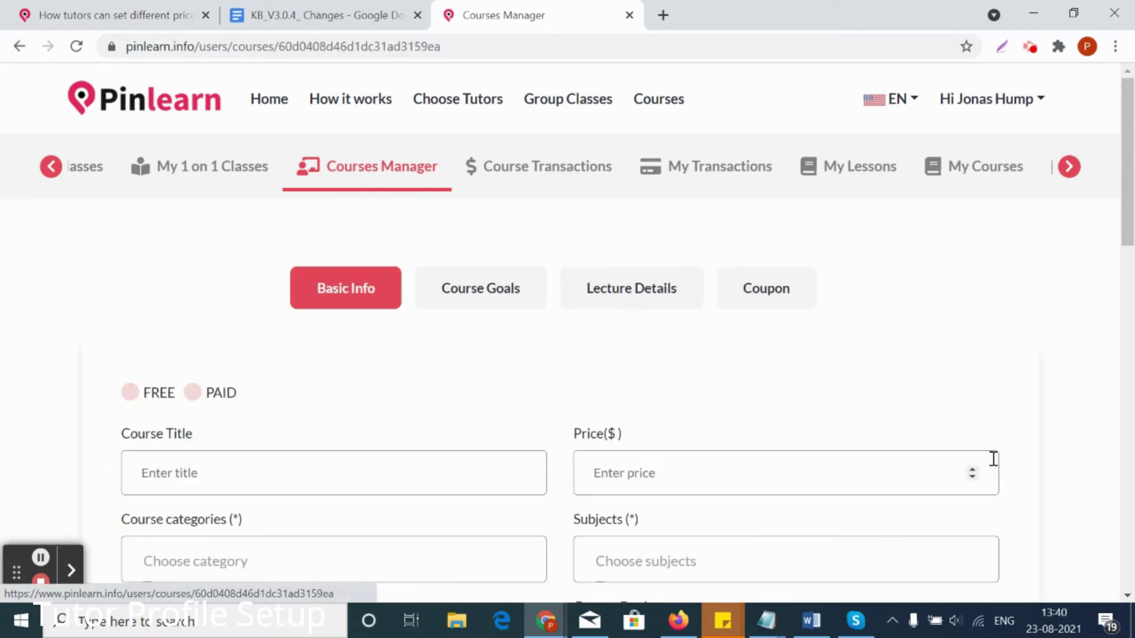
- Examine the course's basic info, including its title, price, categories, topics, grades, introduction video, image and description
{"action": "scroll", "coordinate": [675, 433], "scroll_direction": "down", "scroll_amount": 1}
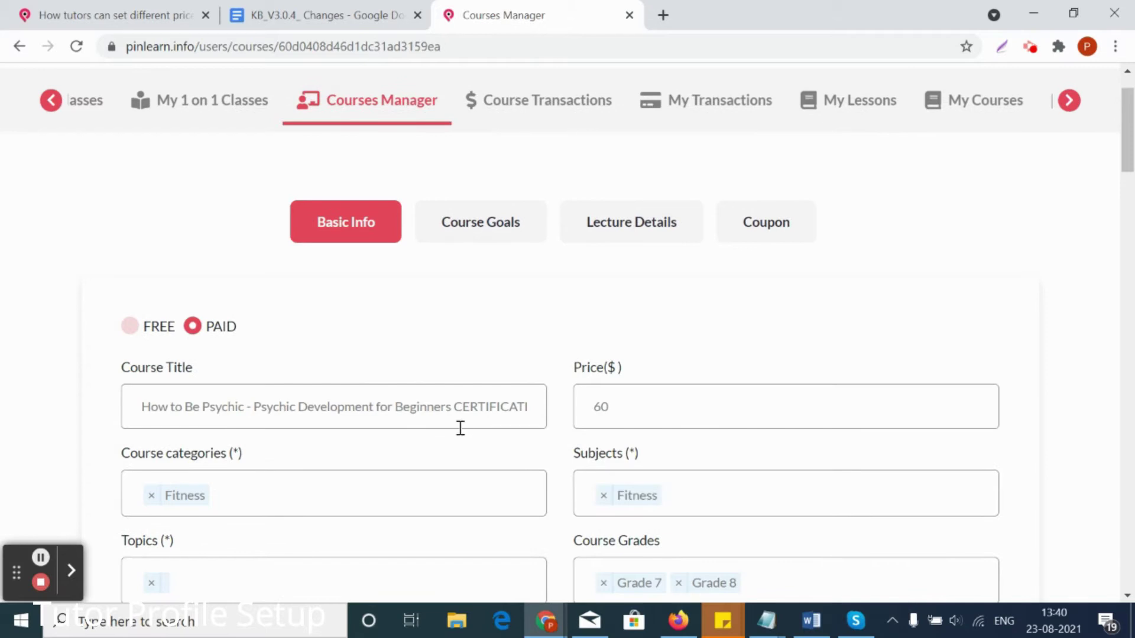
{"action": "scroll", "coordinate": [463, 428], "scroll_direction": "down", "scroll_amount": 3}
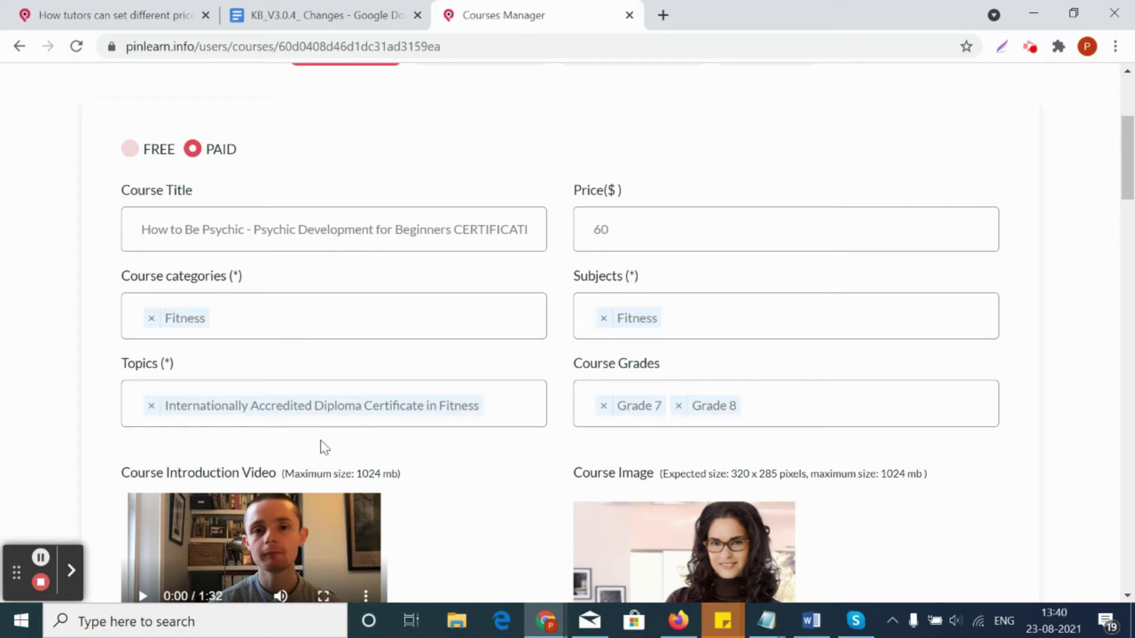
{"action": "scroll", "coordinate": [370, 444], "scroll_direction": "down", "scroll_amount": 1}
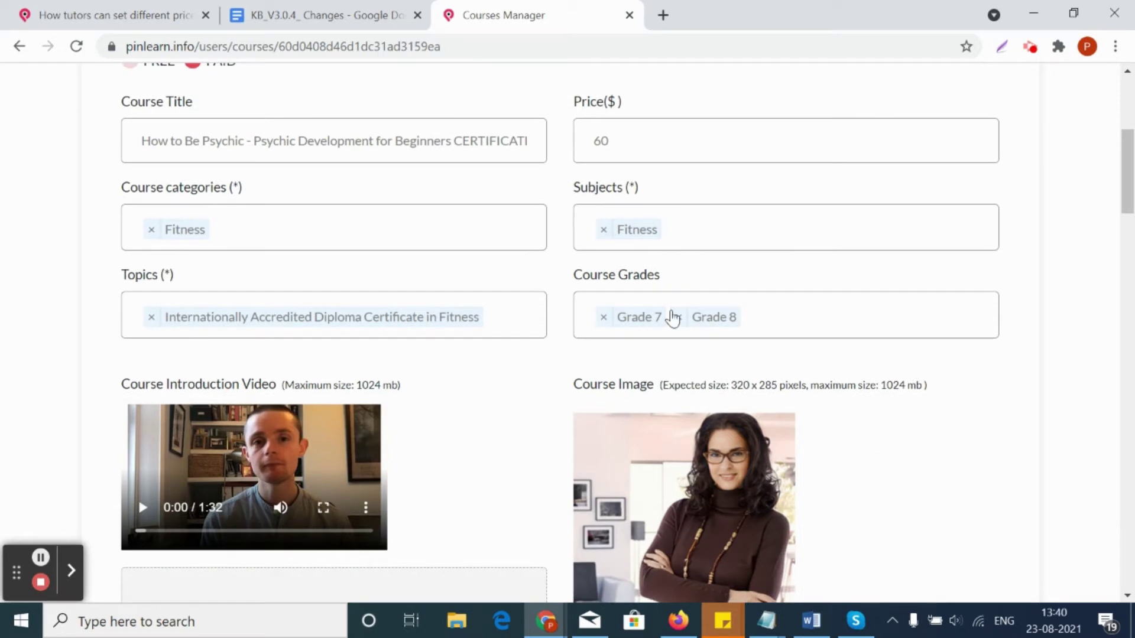
{"action": "scroll", "coordinate": [783, 328], "scroll_direction": "down", "scroll_amount": 1}
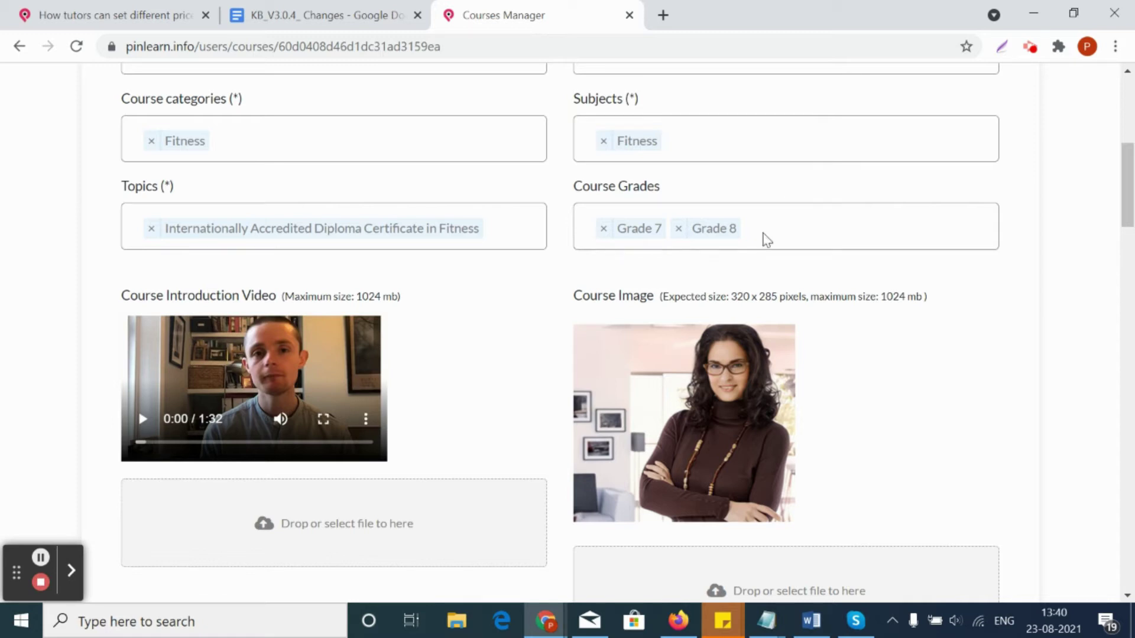
{"action": "scroll", "coordinate": [732, 348], "scroll_direction": "down", "scroll_amount": 5}
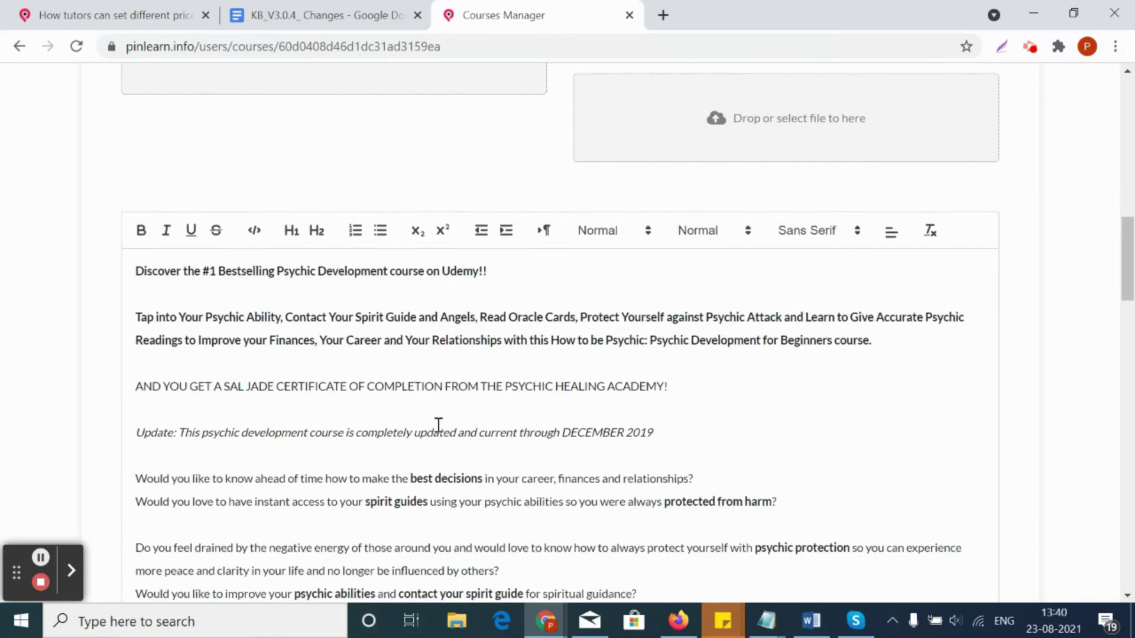
{"action": "scroll", "coordinate": [438, 425], "scroll_direction": "down", "scroll_amount": 10}
{"action": "scroll", "coordinate": [434, 446], "scroll_direction": "down", "scroll_amount": 14}
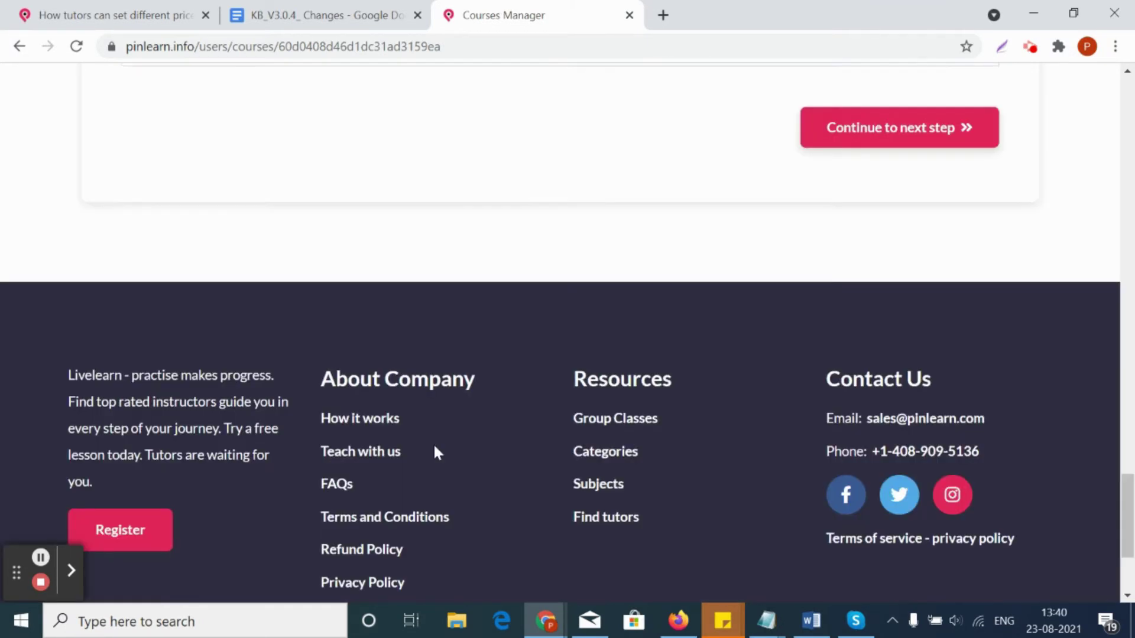
{"action": "scroll", "coordinate": [473, 467], "scroll_direction": "up", "scroll_amount": 5}
- Continue to the course goals and examine the learning outcomes, target audience and prerequisites
{"action": "left_click", "coordinate": [845, 490]}
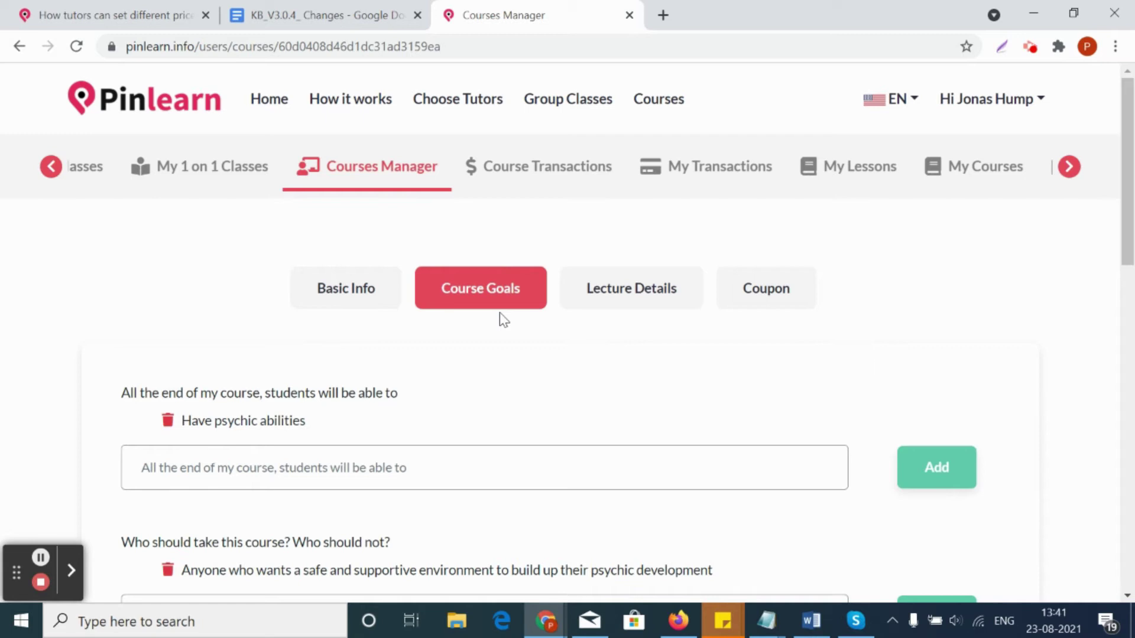
{"action": "scroll", "coordinate": [488, 360], "scroll_direction": "down", "scroll_amount": 1}
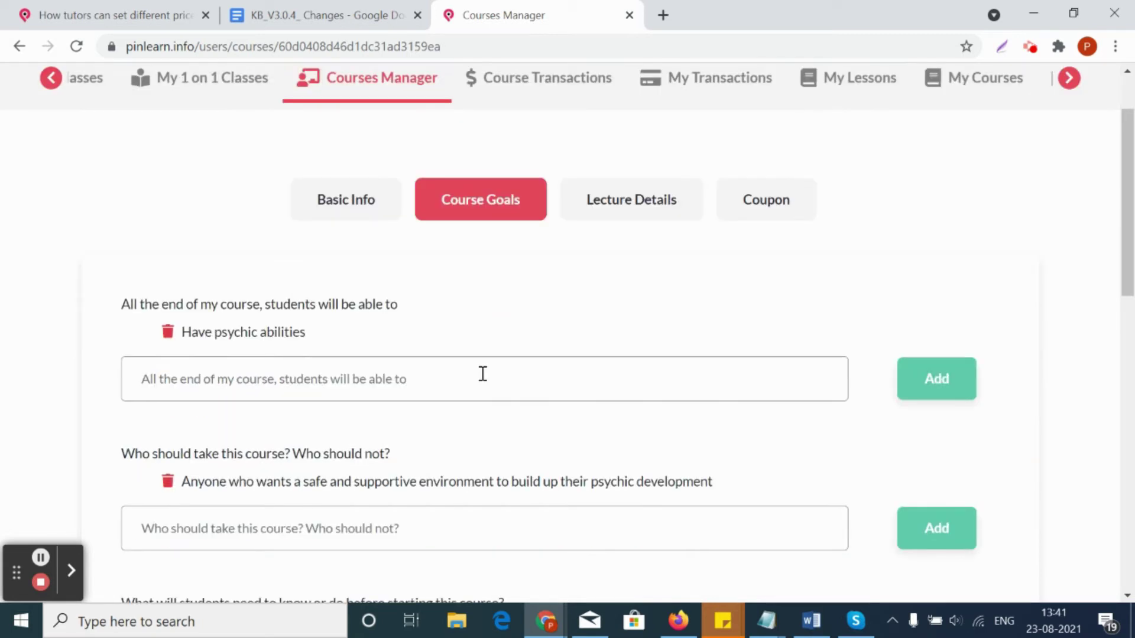
{"action": "scroll", "coordinate": [482, 374], "scroll_direction": "down", "scroll_amount": 2}
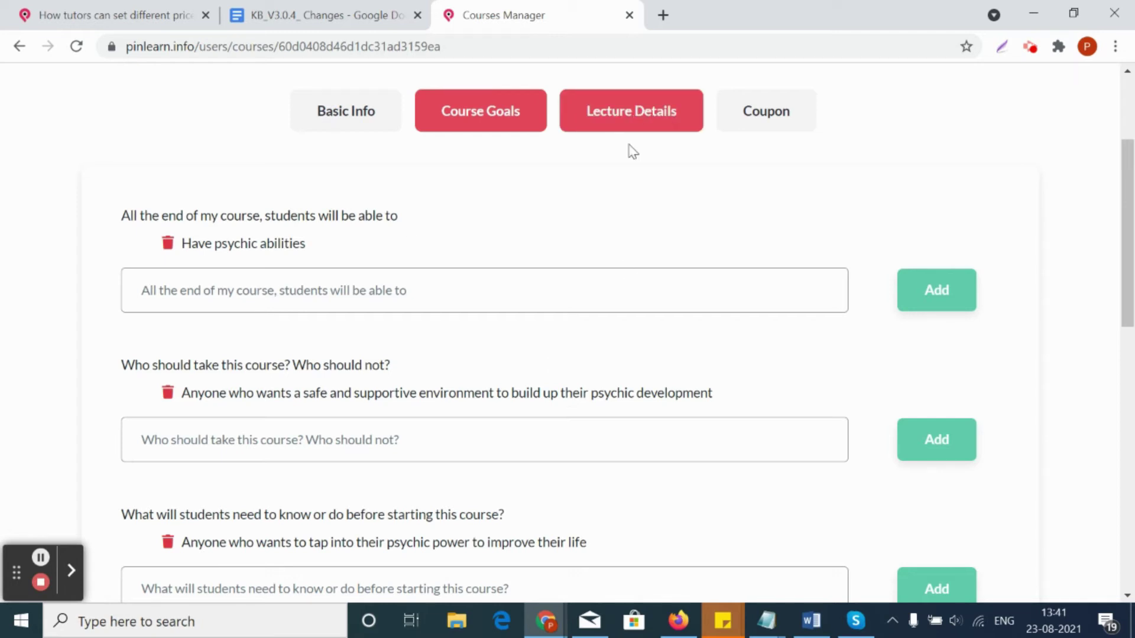
{"action": "scroll", "coordinate": [727, 415], "scroll_direction": "down", "scroll_amount": 5}
{"action": "scroll", "coordinate": [730, 418], "scroll_direction": "up", "scroll_amount": 5}
{"action": "scroll", "coordinate": [729, 418], "scroll_direction": "down", "scroll_amount": 5}
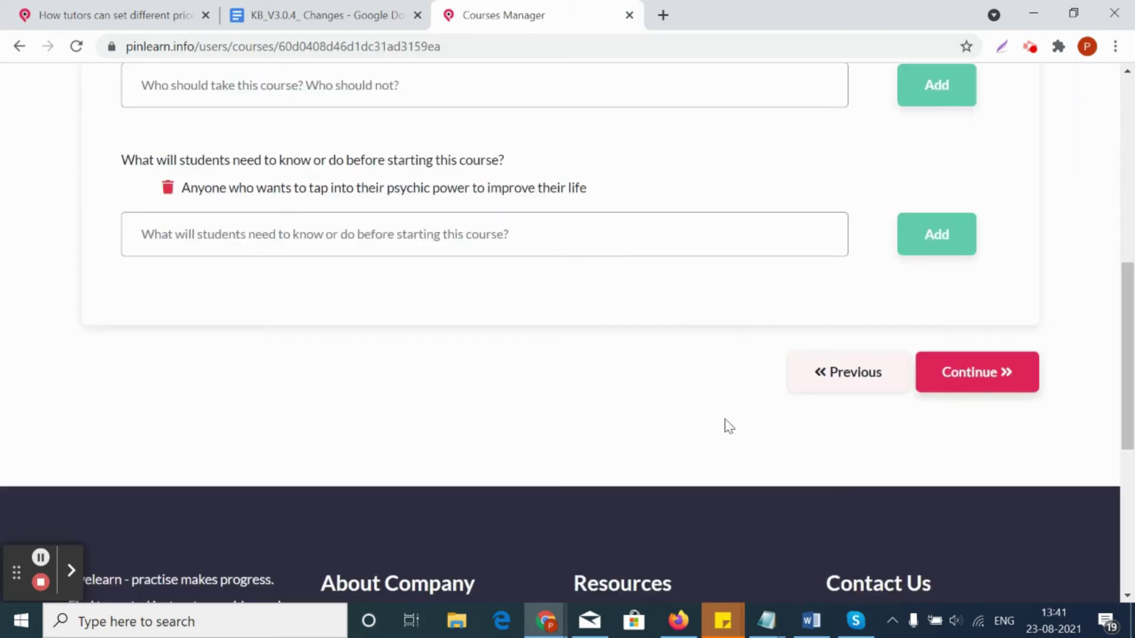
- Open the lecture details of the course
{"action": "scroll", "coordinate": [952, 395], "scroll_direction": "up", "scroll_amount": 6}
{"action": "left_click", "coordinate": [661, 201]}
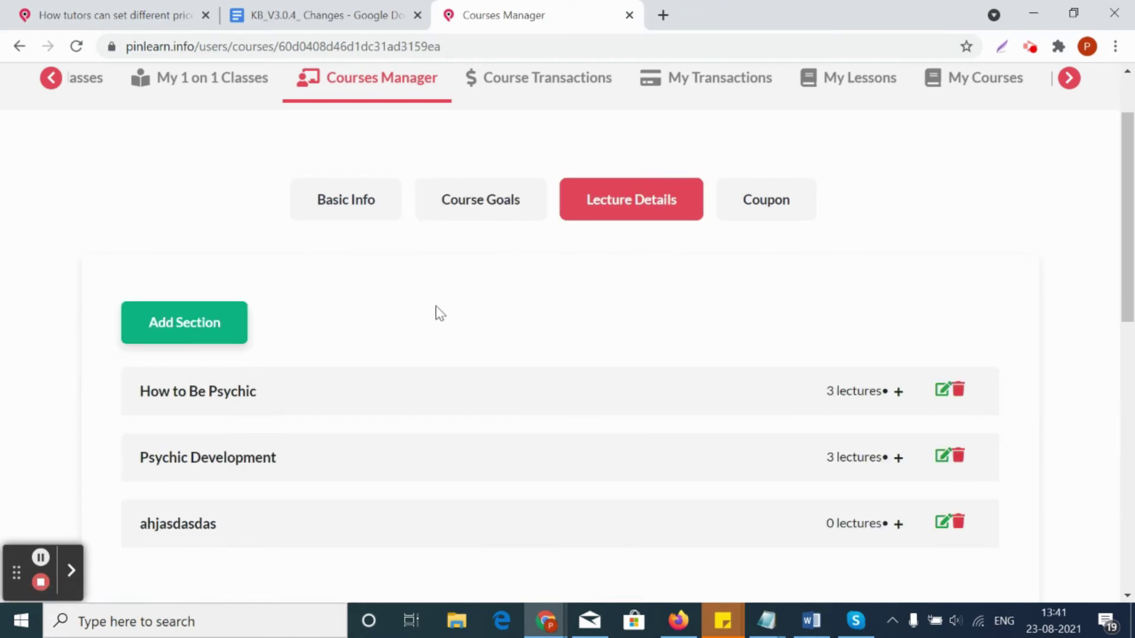
- Try to submit a new course section with only the ordering set to 1, and close the section form
{"action": "left_click", "coordinate": [186, 323]}
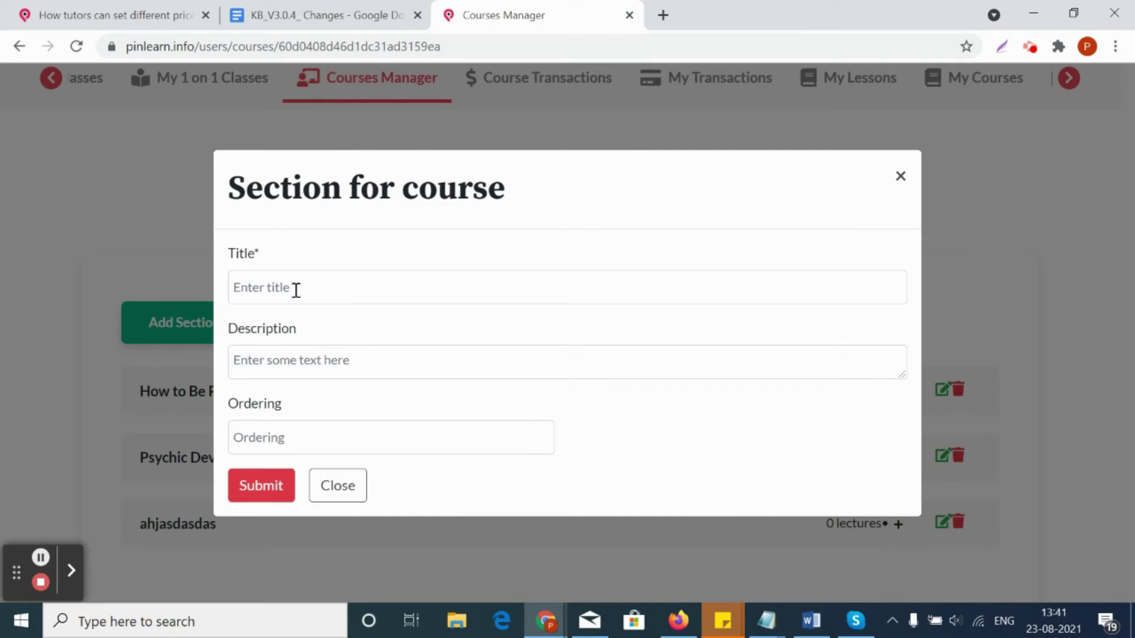
{"action": "left_click", "coordinate": [305, 437]}
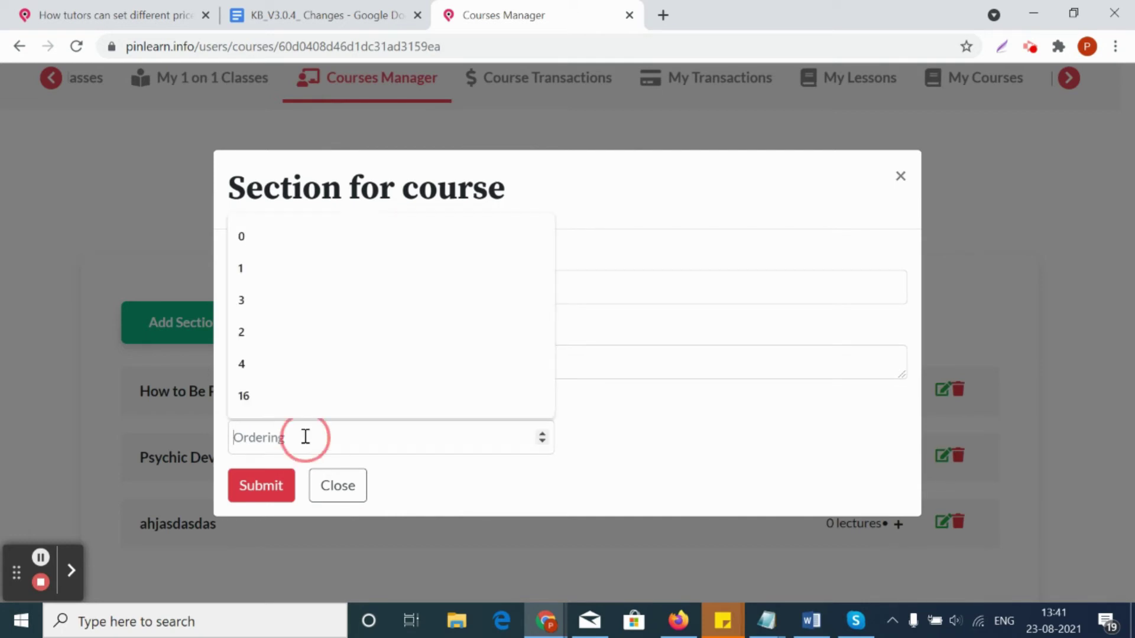
{"action": "type", "text": "1"}
{"action": "left_click", "coordinate": [628, 450]}
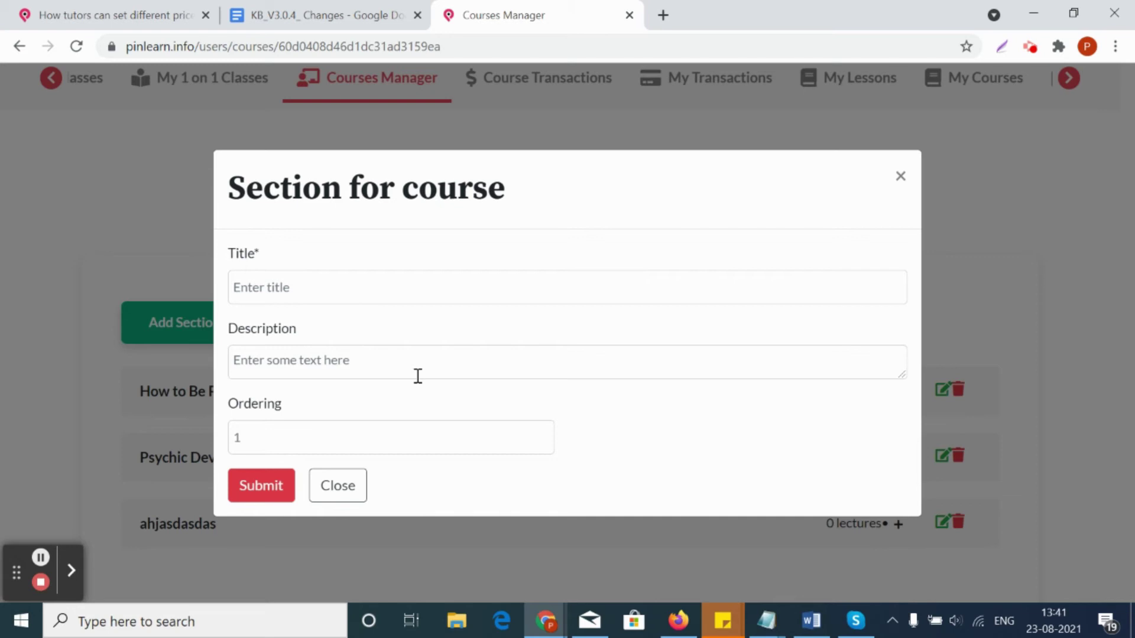
{"action": "left_click", "coordinate": [273, 487]}
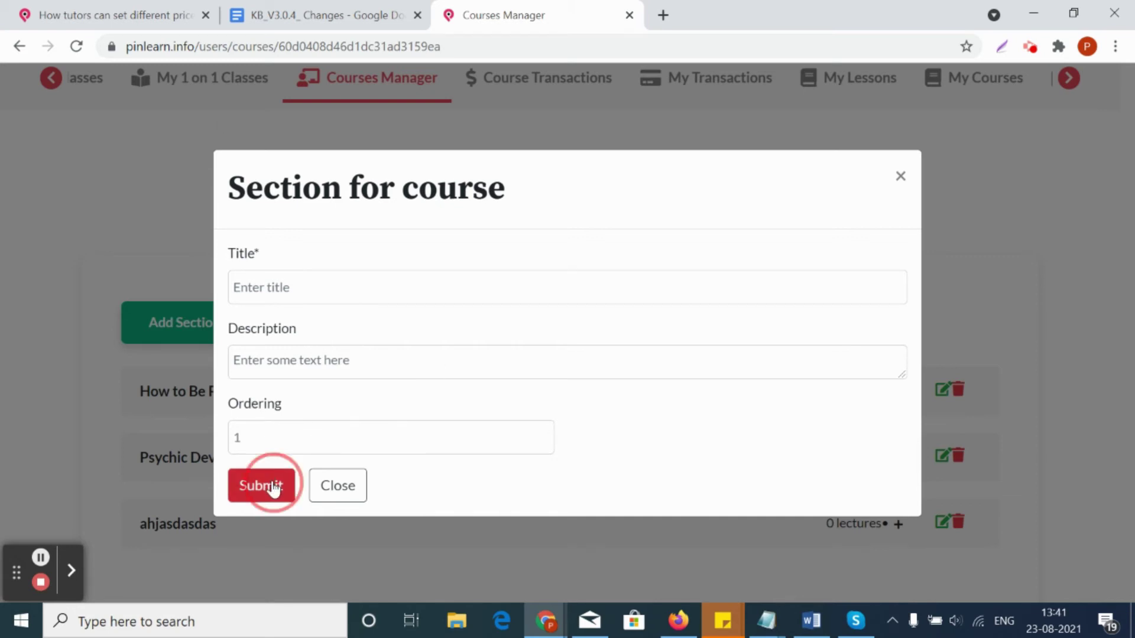
{"action": "left_click", "coordinate": [338, 499]}
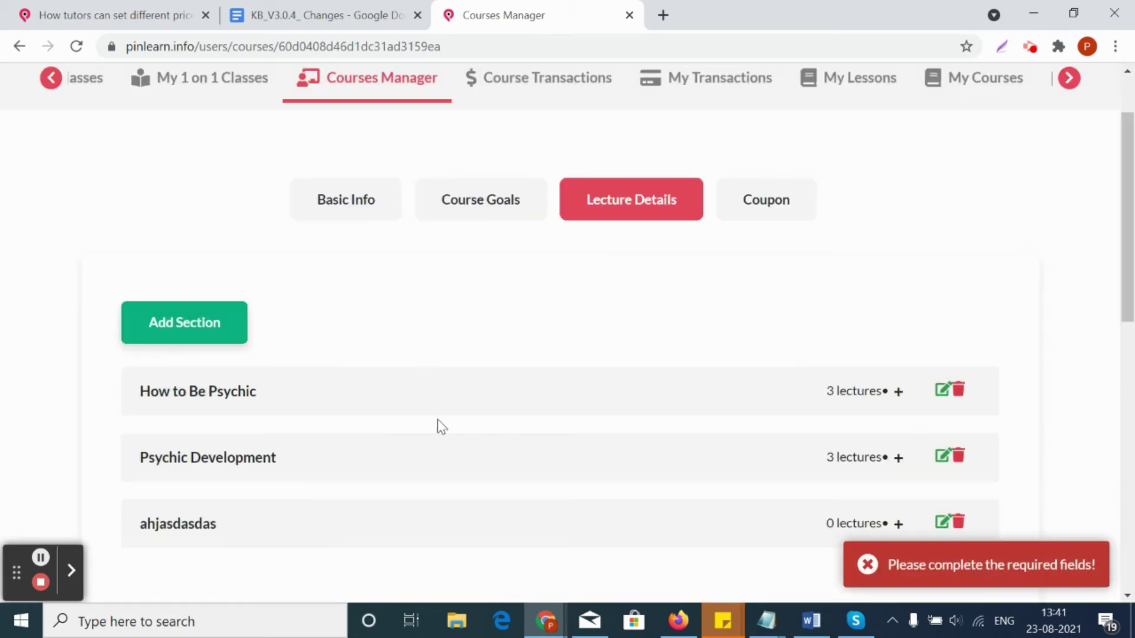
- Expand the "How to Be Psychic" section and open its first lecture for editing to check its content type and file
{"action": "scroll", "coordinate": [359, 400], "scroll_direction": "down", "scroll_amount": 1}
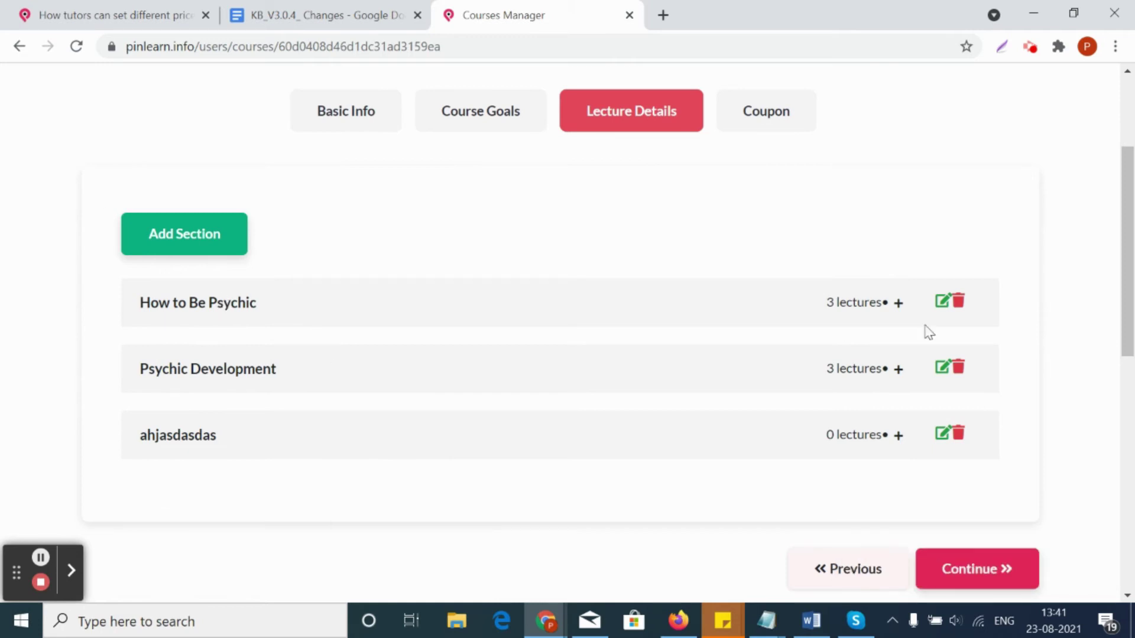
{"action": "left_click", "coordinate": [895, 304]}
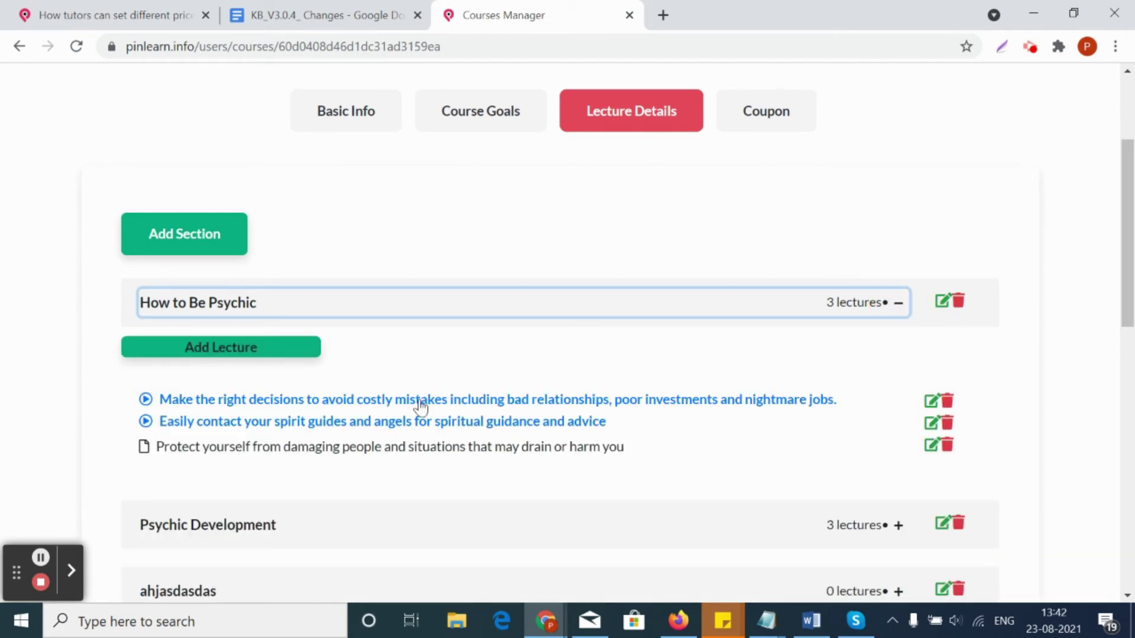
{"action": "left_click", "coordinate": [931, 404]}
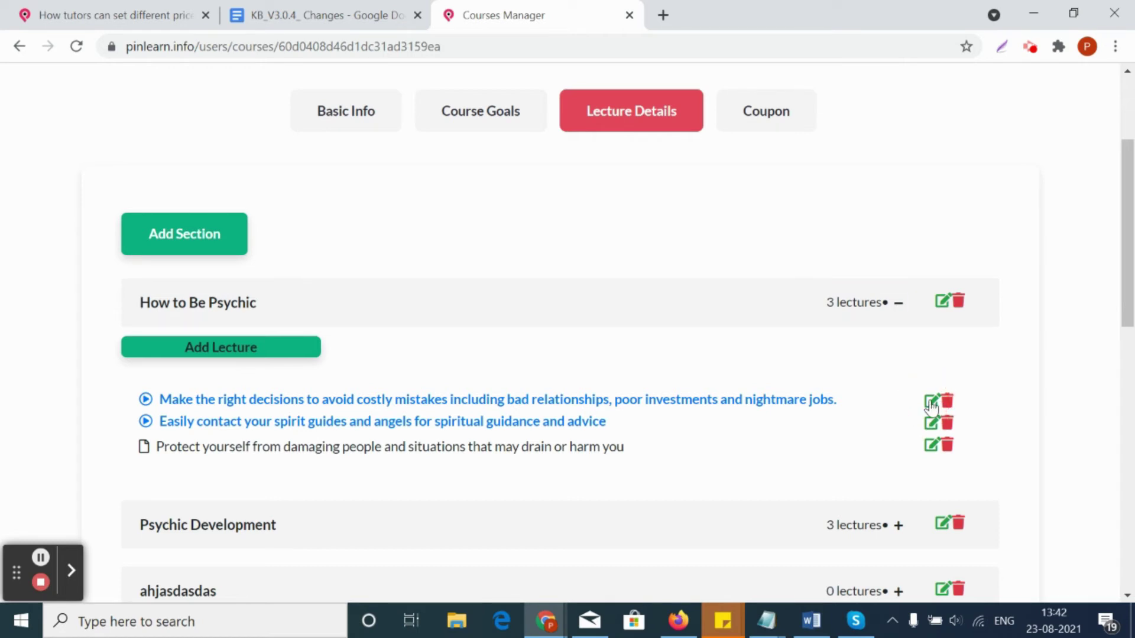
{"action": "scroll", "coordinate": [482, 409], "scroll_direction": "down", "scroll_amount": 2}
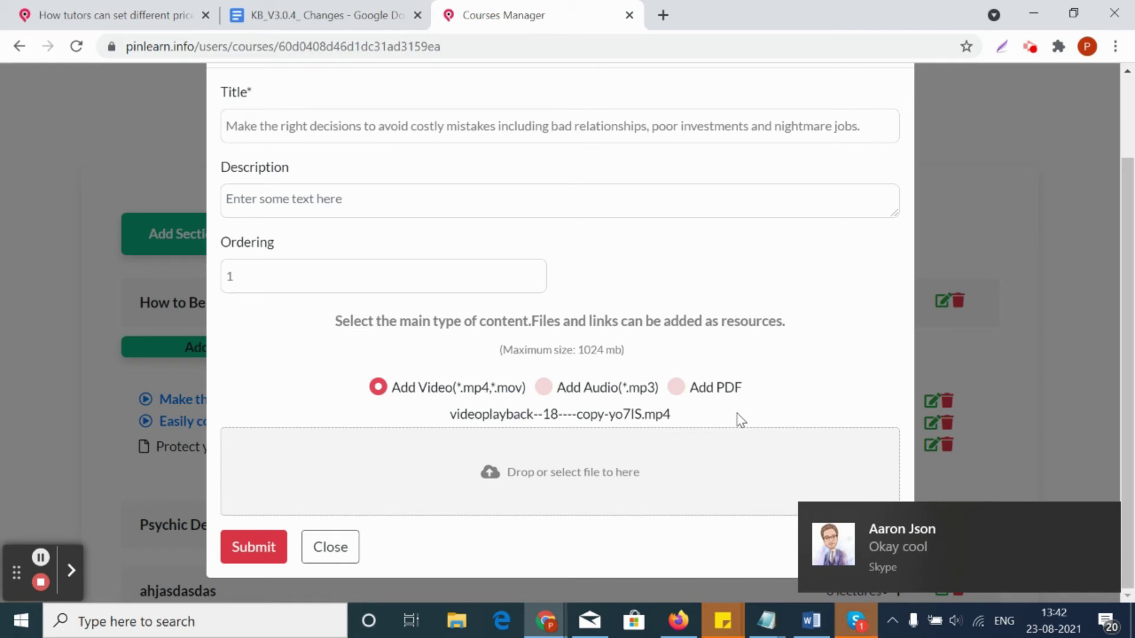
{"action": "scroll", "coordinate": [740, 420], "scroll_direction": "up", "scroll_amount": 2}
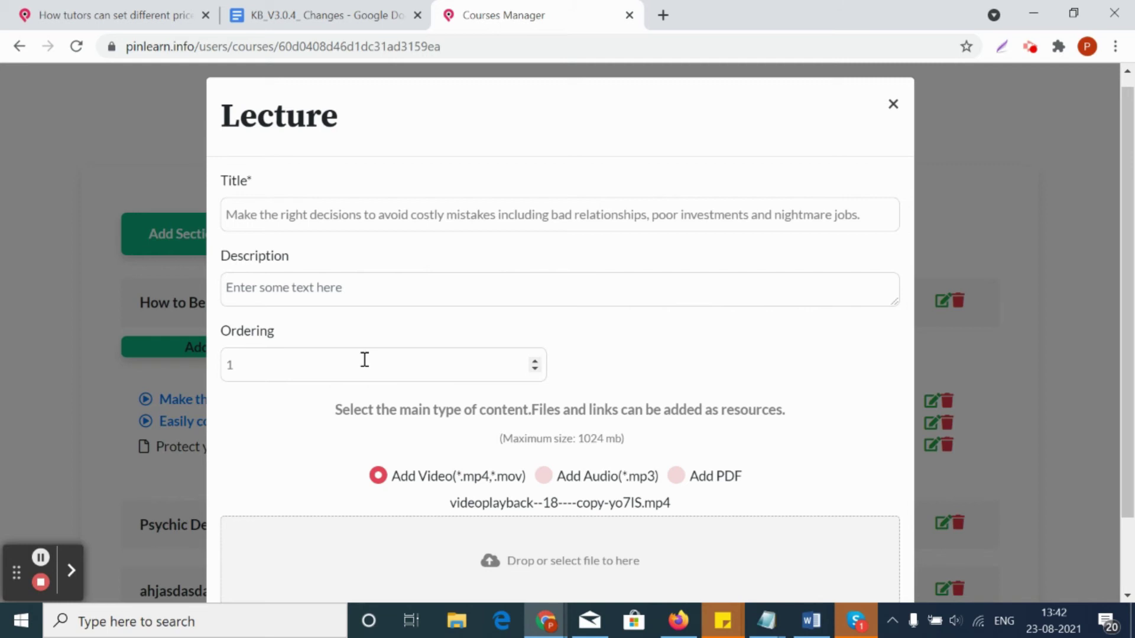
- Check the lecture's ordering value and submit the lecture form with video as its main content type
{"action": "double_click", "coordinate": [229, 364]}
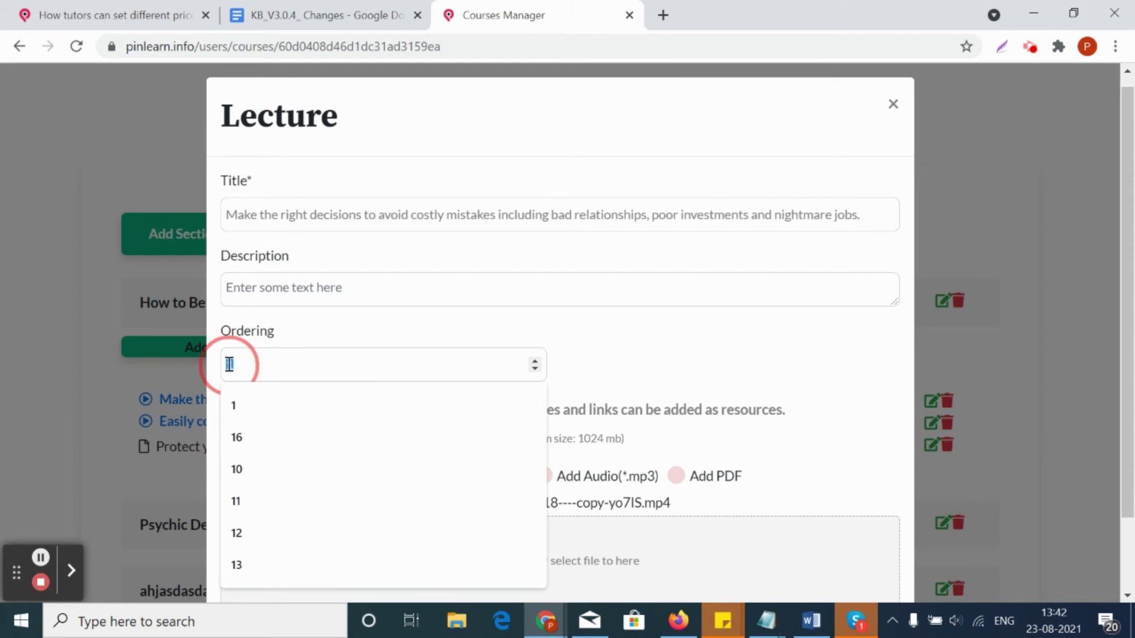
{"action": "left_click", "coordinate": [593, 357]}
{"action": "scroll", "coordinate": [618, 331], "scroll_direction": "down", "scroll_amount": 2}
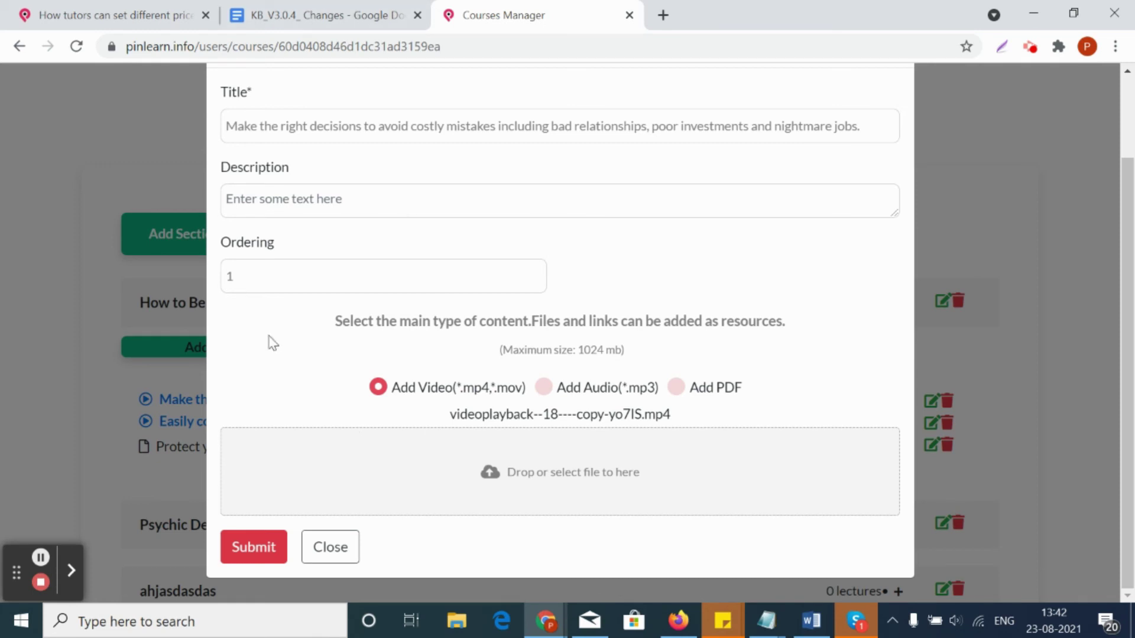
{"action": "left_click", "coordinate": [260, 550]}
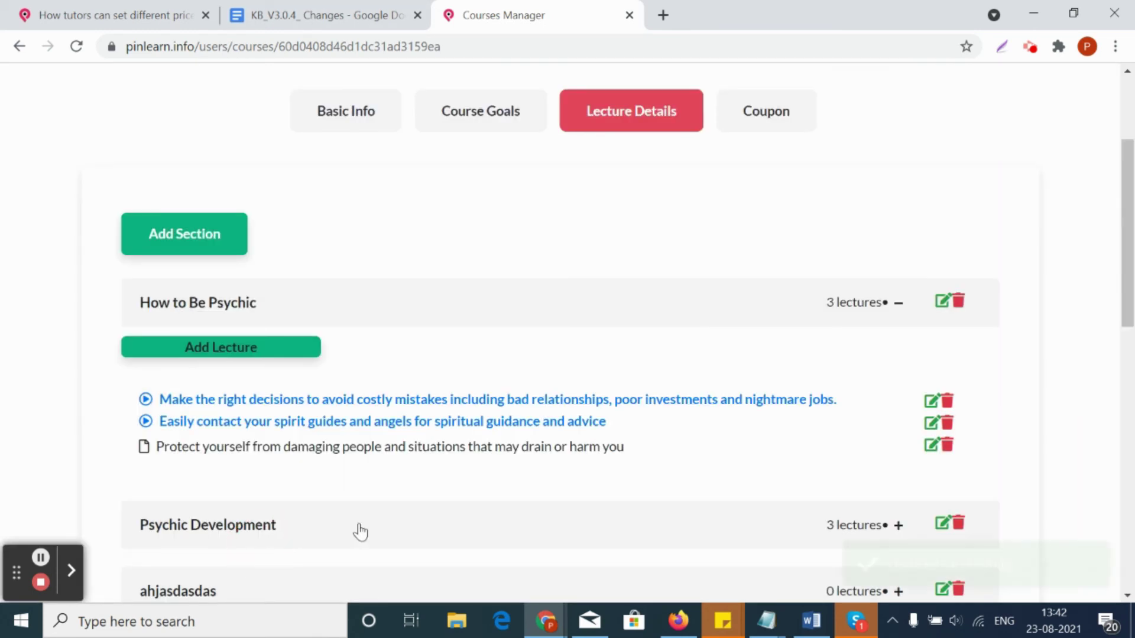
- Open the course's coupon form and examine its name, code, usage limit, dates, and percentage and dollar discount options
{"action": "scroll", "coordinate": [759, 525], "scroll_direction": "up", "scroll_amount": 3}
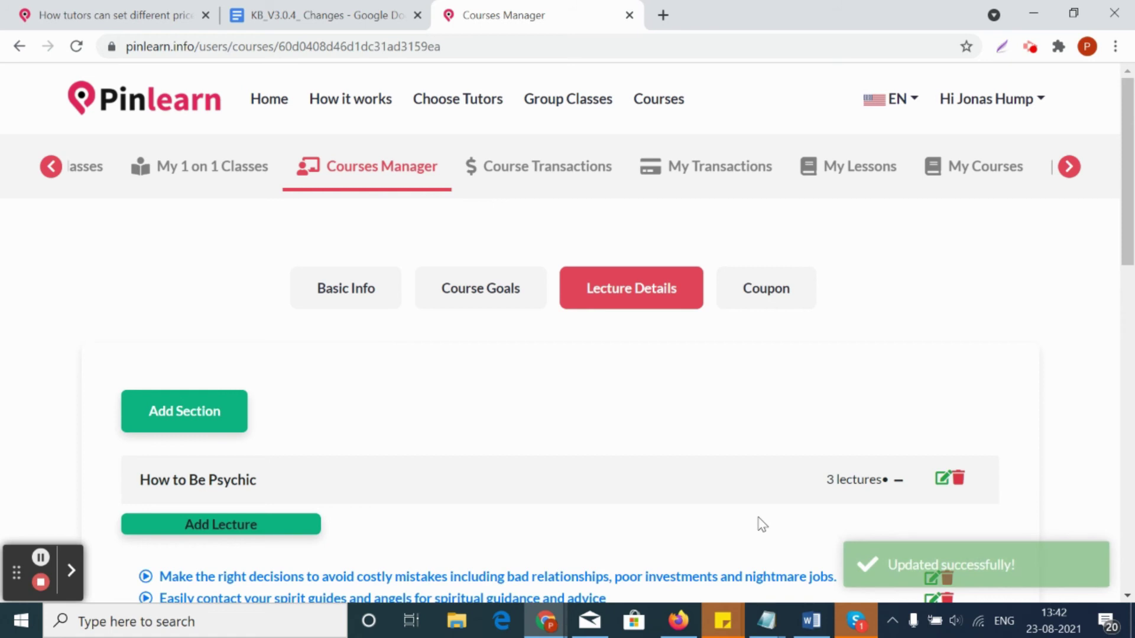
{"action": "left_click", "coordinate": [776, 301]}
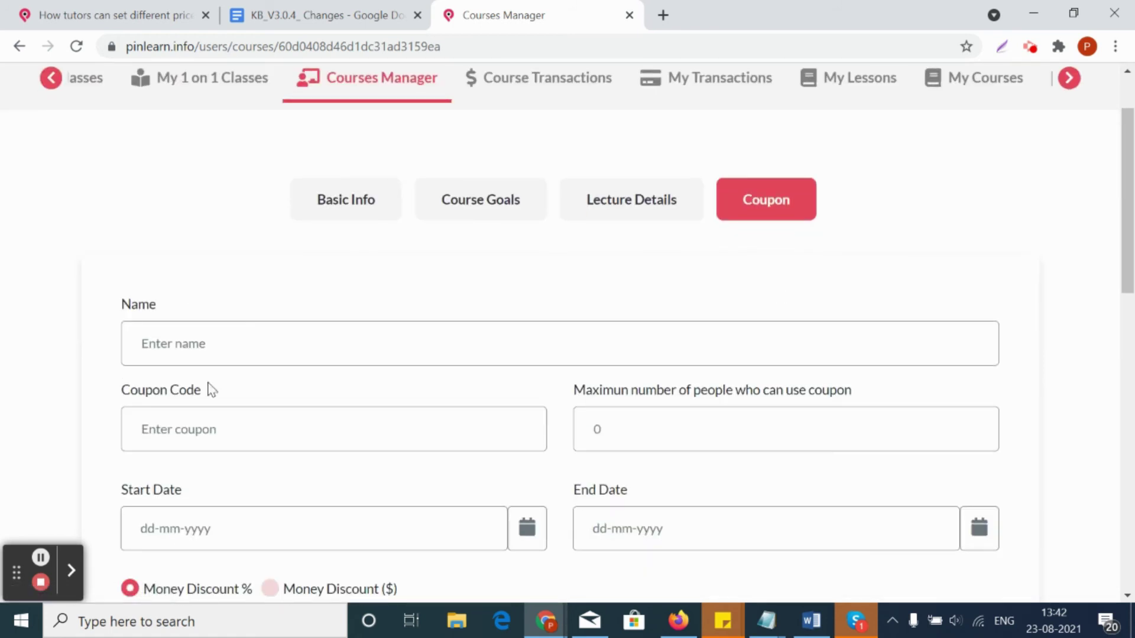
{"action": "scroll", "coordinate": [249, 361], "scroll_direction": "down", "scroll_amount": 1}
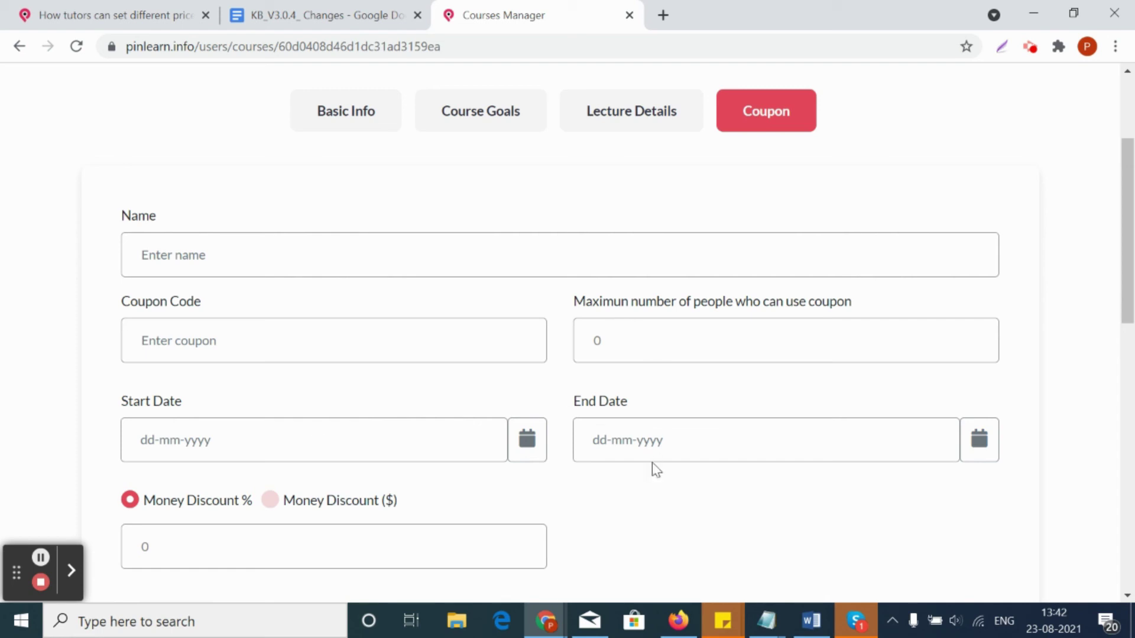
{"action": "scroll", "coordinate": [385, 481], "scroll_direction": "down", "scroll_amount": 3}
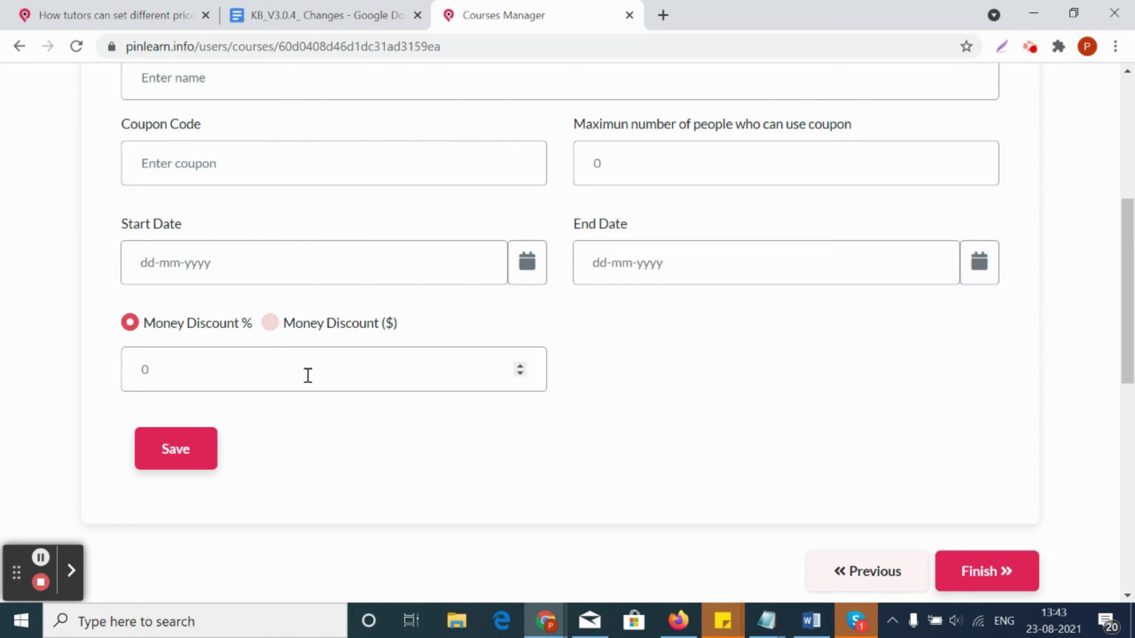
{"action": "left_click", "coordinate": [271, 324]}
{"action": "left_click", "coordinate": [131, 324]}
{"action": "scroll", "coordinate": [739, 369], "scroll_direction": "up", "scroll_amount": 6}
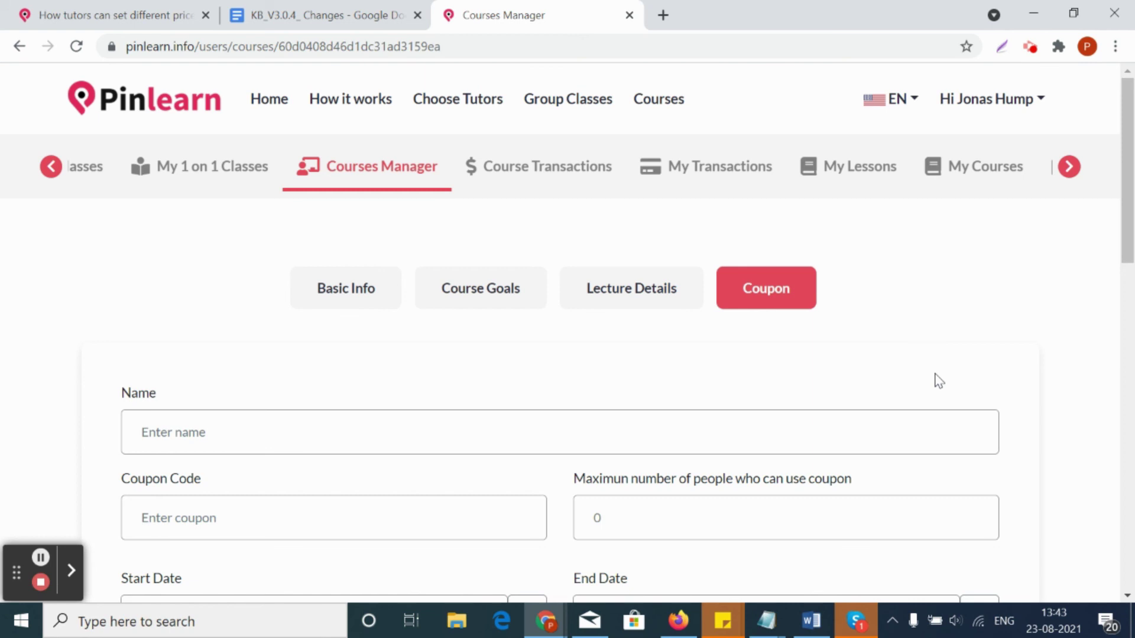
{"action": "scroll", "coordinate": [939, 382], "scroll_direction": "down", "scroll_amount": 3}
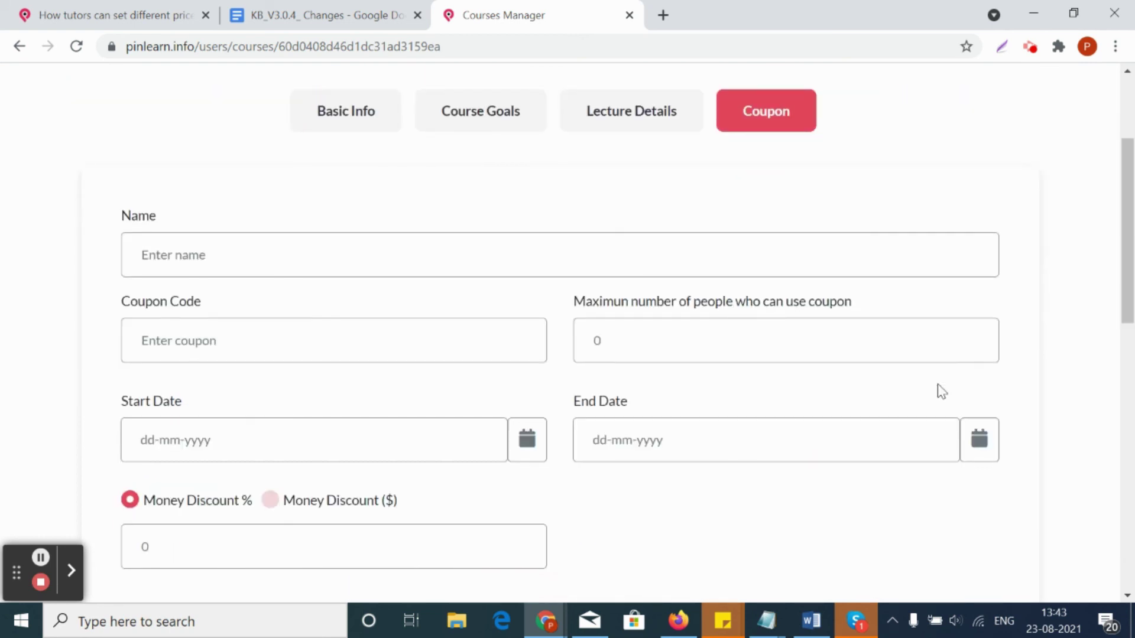